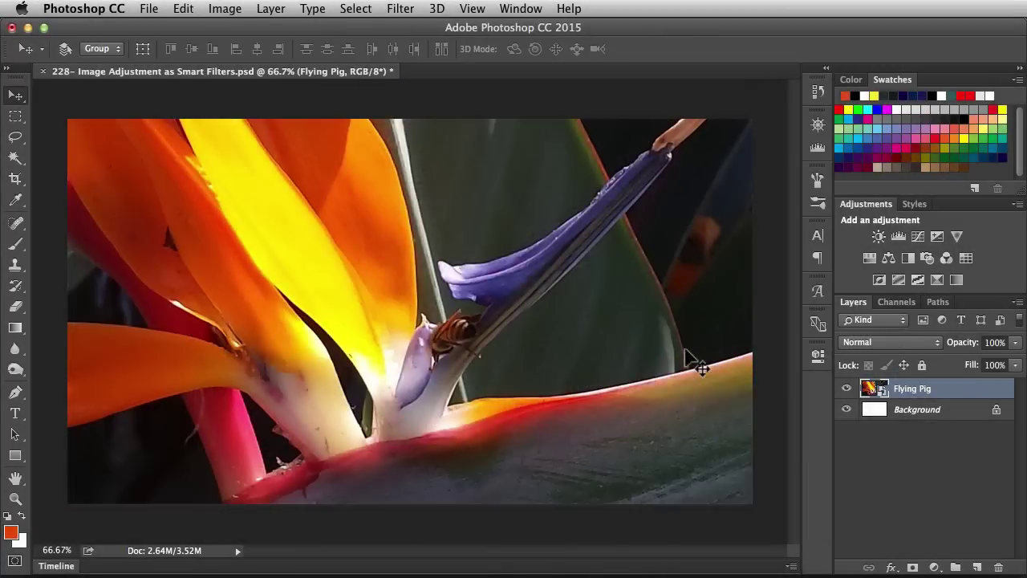
Add a Curves adjustment layer above Flying Pig and clip it to that layer
{"action": "left_click", "coordinate": [961, 389]}
{"action": "left_click", "coordinate": [918, 236]}
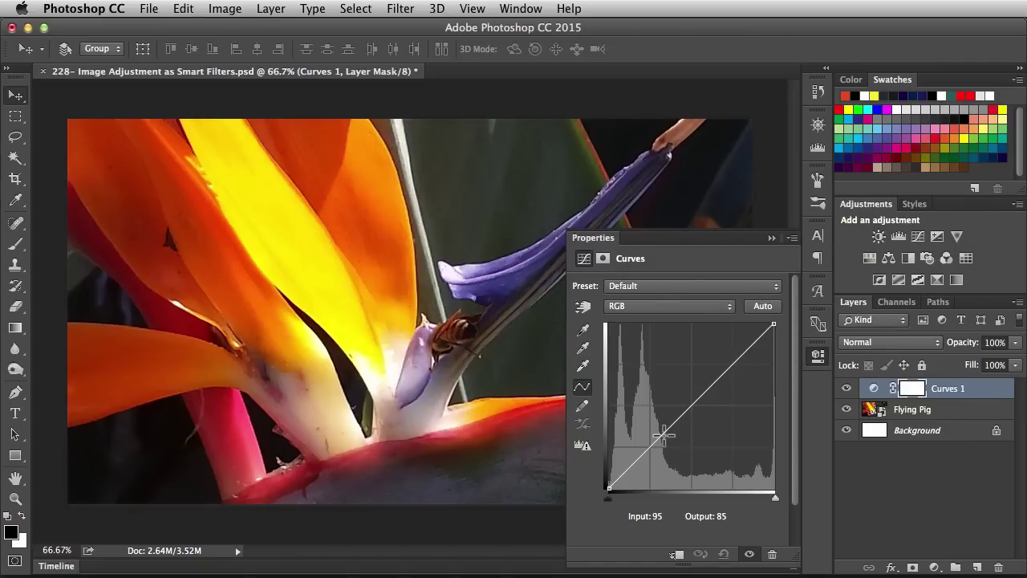
{"action": "left_click", "coordinate": [678, 555]}
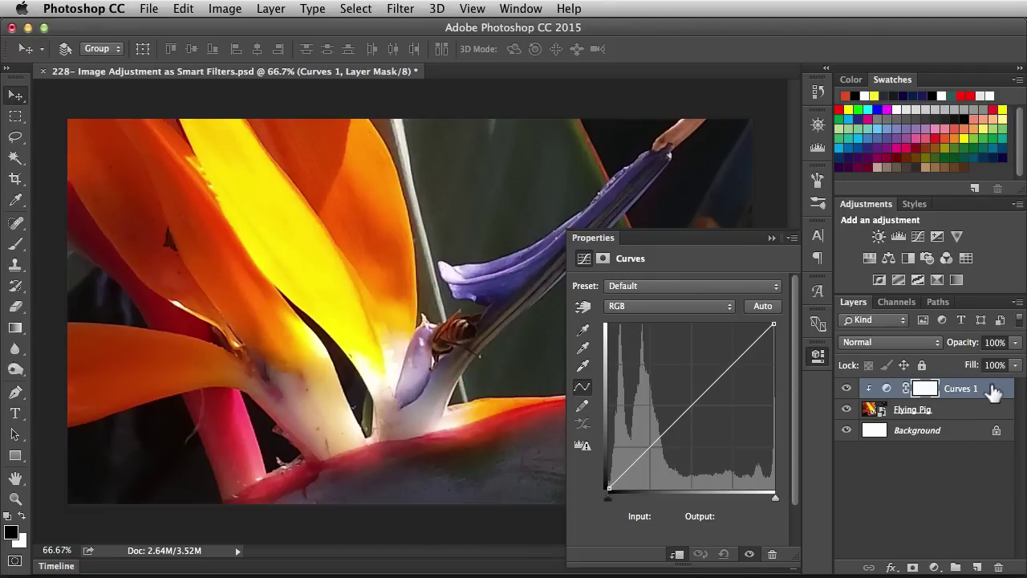
Delete Curves 1, recreate it clipped from the Layer menu, then delete it again and close Properties
{"action": "left_click_drag", "start_coordinate": [994, 392], "coordinate": [998, 567]}
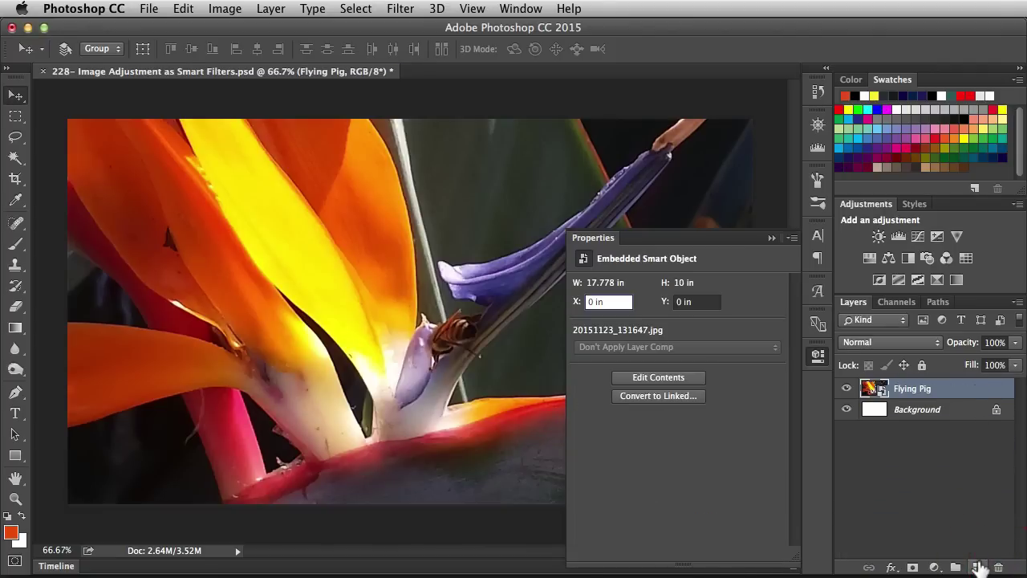
{"action": "left_click", "coordinate": [265, 9]}
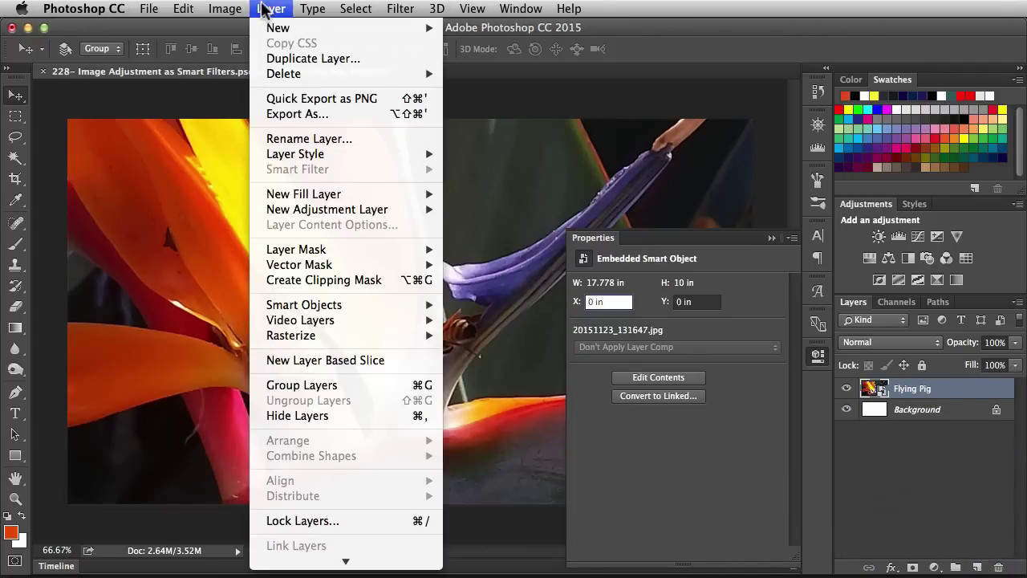
{"action": "mouse_move", "coordinate": [408, 212]}
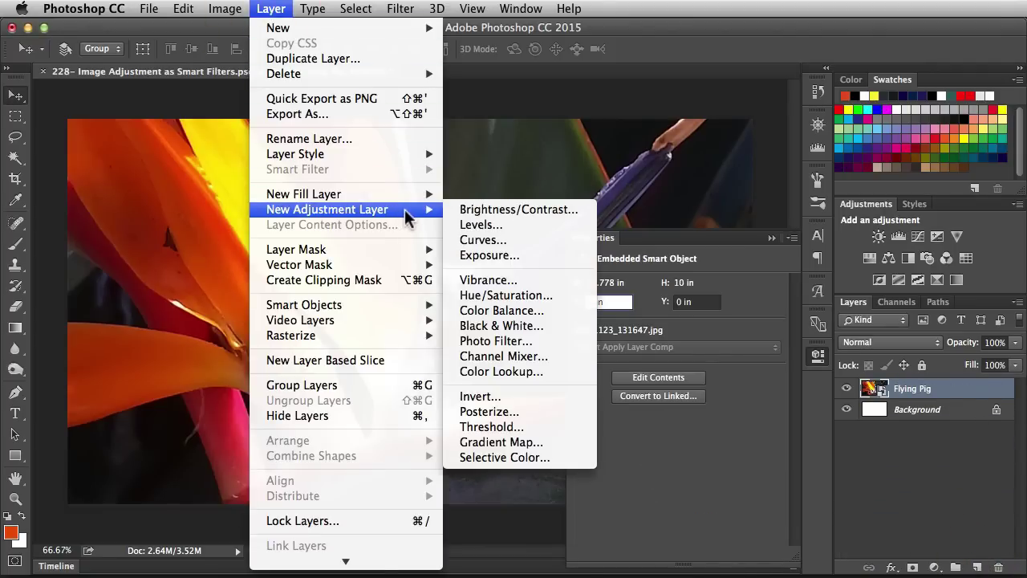
{"action": "left_click", "coordinate": [546, 239]}
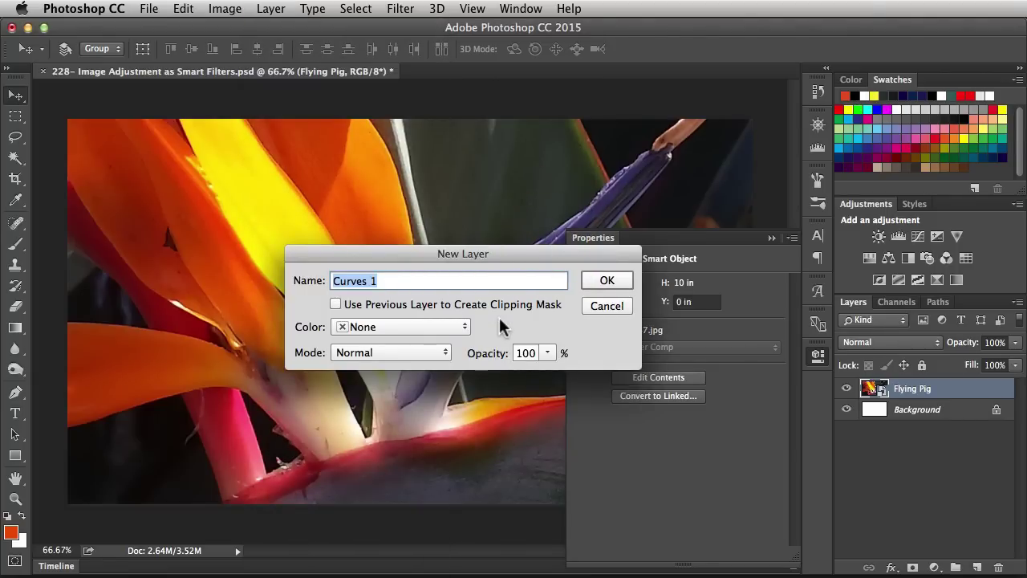
{"action": "left_click", "coordinate": [336, 303]}
{"action": "left_click", "coordinate": [605, 279]}
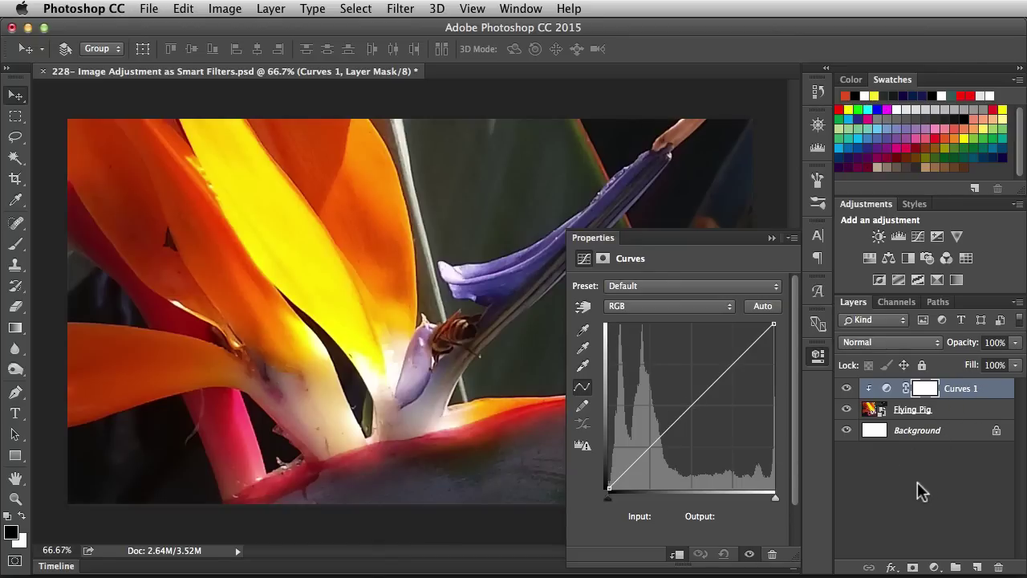
{"action": "left_click_drag", "start_coordinate": [989, 390], "coordinate": [998, 567]}
{"action": "left_click", "coordinate": [818, 355]}
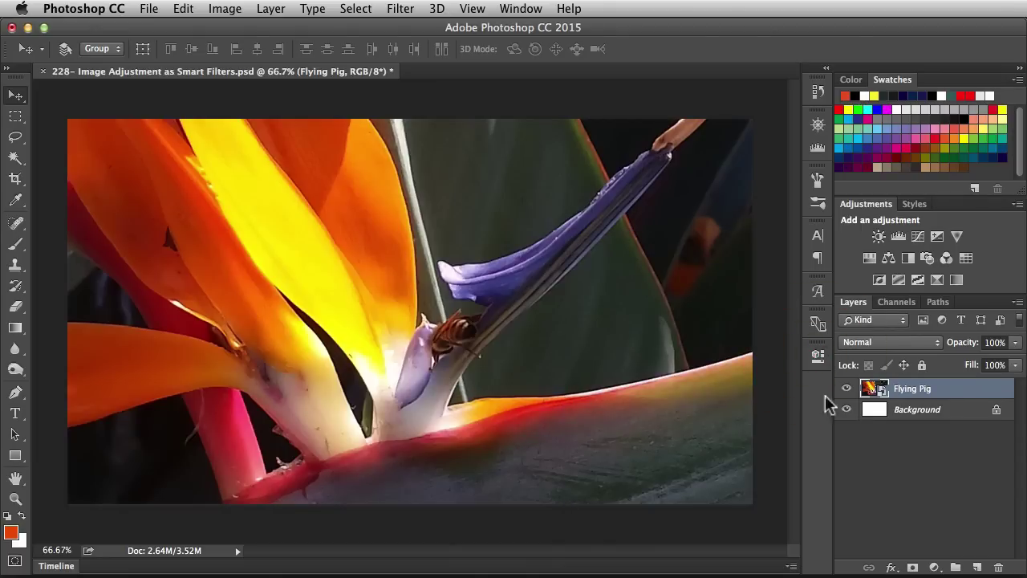
Apply Curves with the Strong Contrast (RGB) preset to Flying Pig as a smart filter
{"action": "left_click", "coordinate": [952, 388]}
{"action": "left_click", "coordinate": [225, 9]}
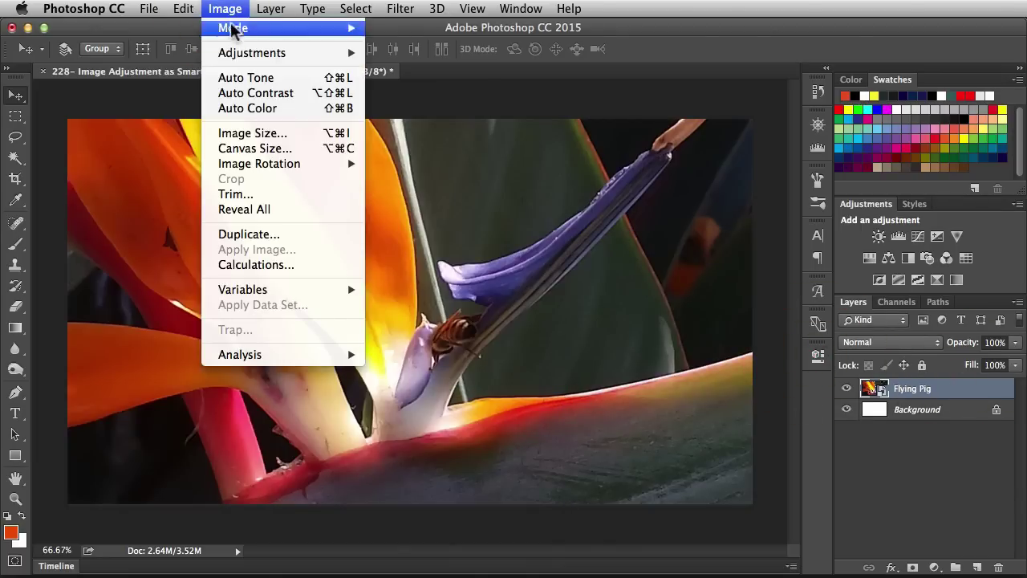
{"action": "mouse_move", "coordinate": [299, 56]}
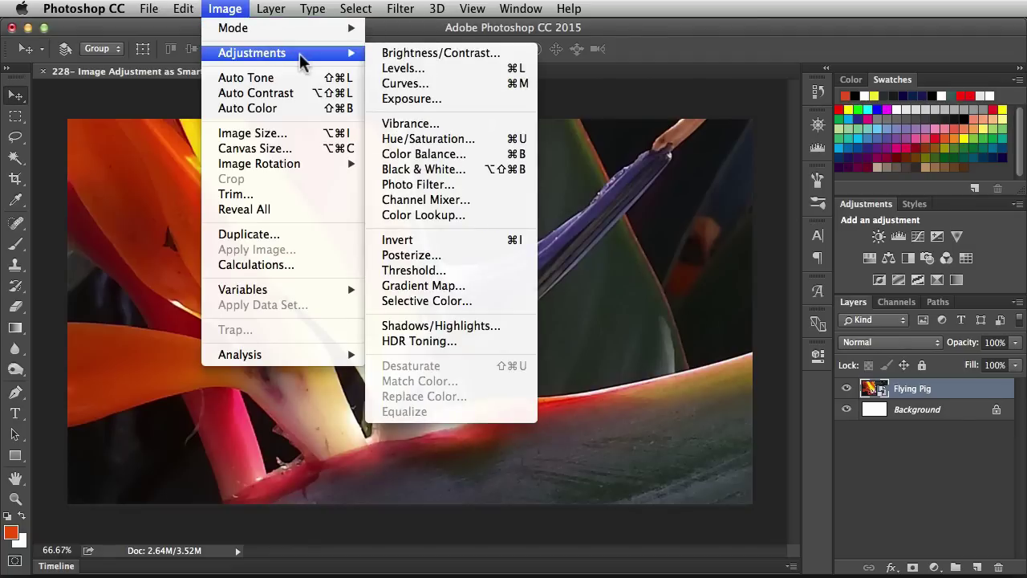
{"action": "left_click", "coordinate": [447, 80]}
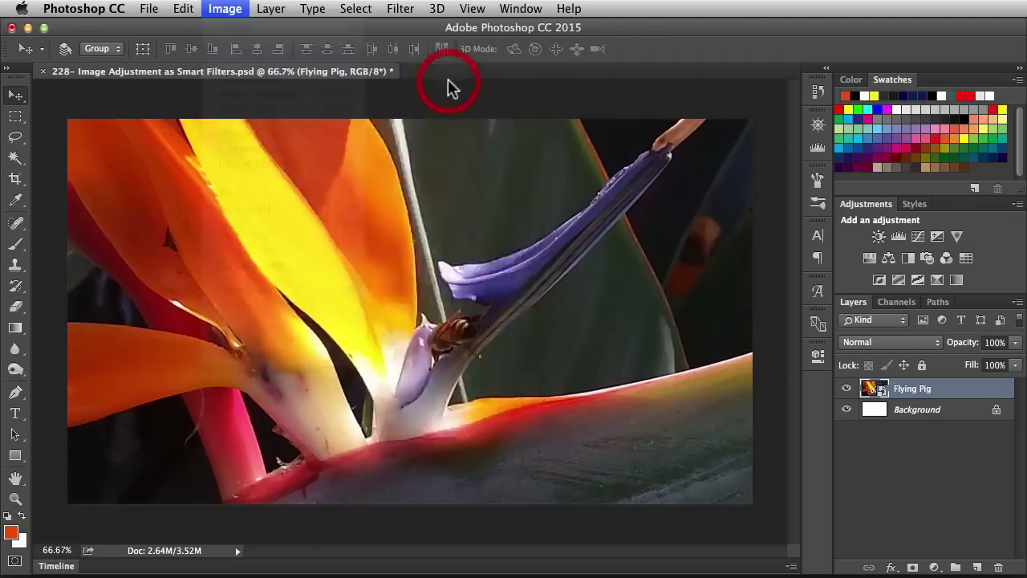
{"action": "left_click", "coordinate": [461, 129]}
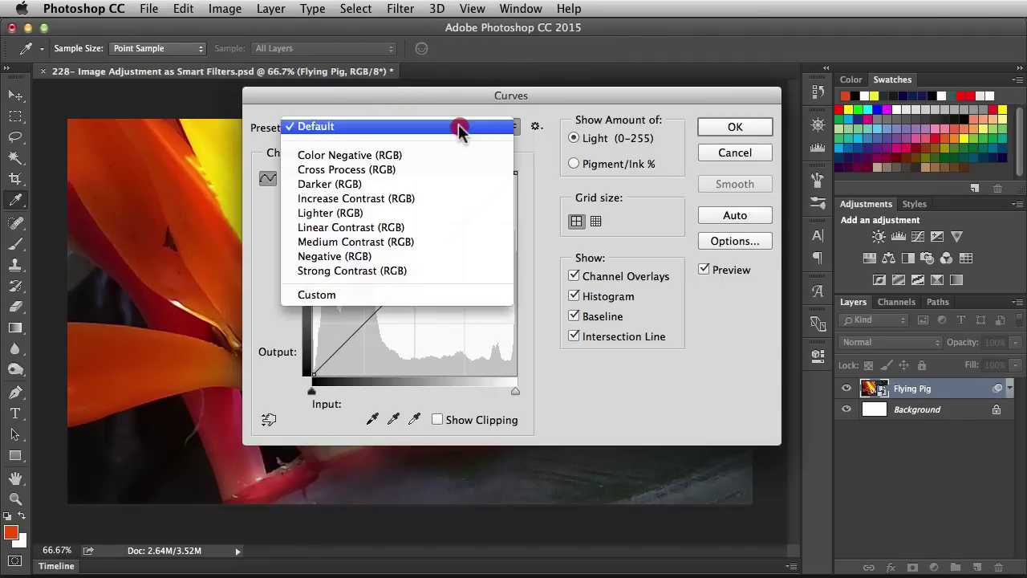
{"action": "left_click", "coordinate": [449, 270]}
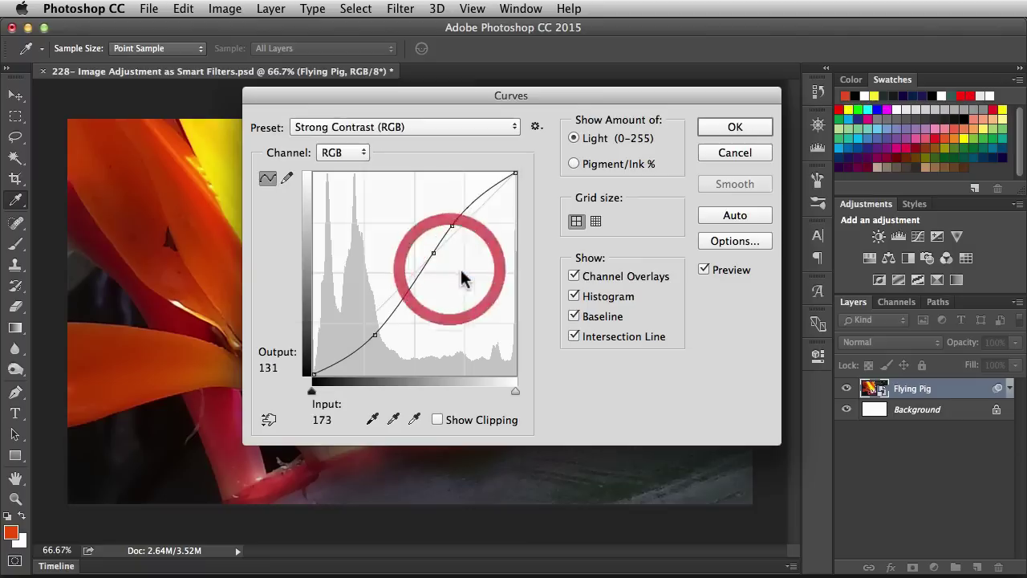
{"action": "left_click", "coordinate": [722, 128]}
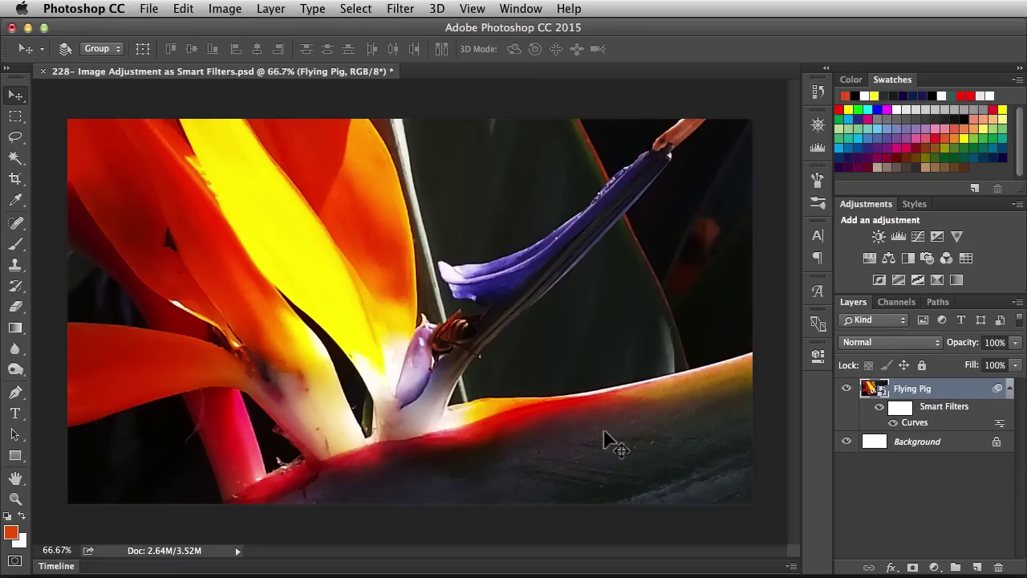
Apply Levels with the Midtones Brighter preset to Flying Pig as a smart filter
{"action": "left_click", "coordinate": [225, 9]}
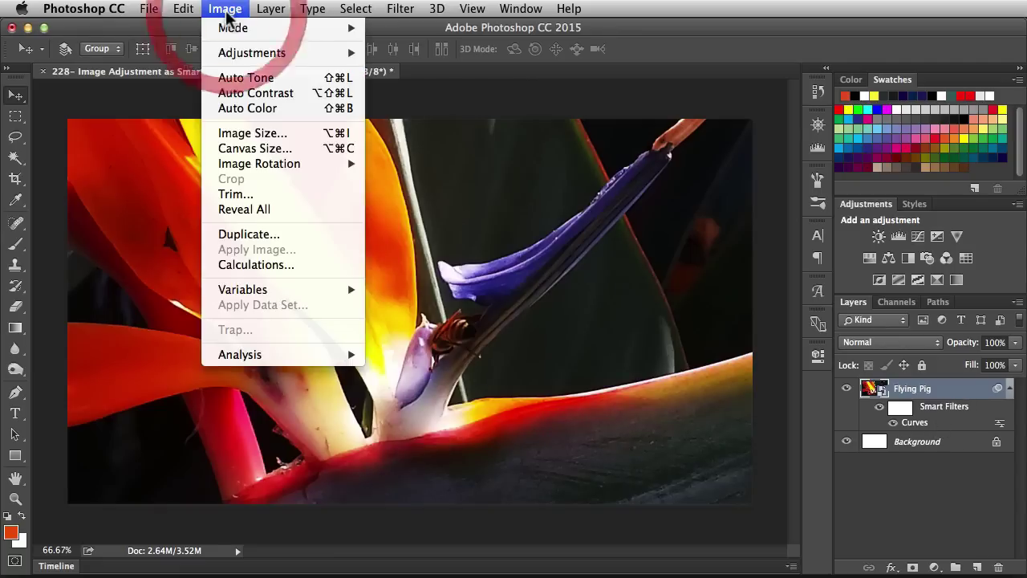
{"action": "mouse_move", "coordinate": [296, 55]}
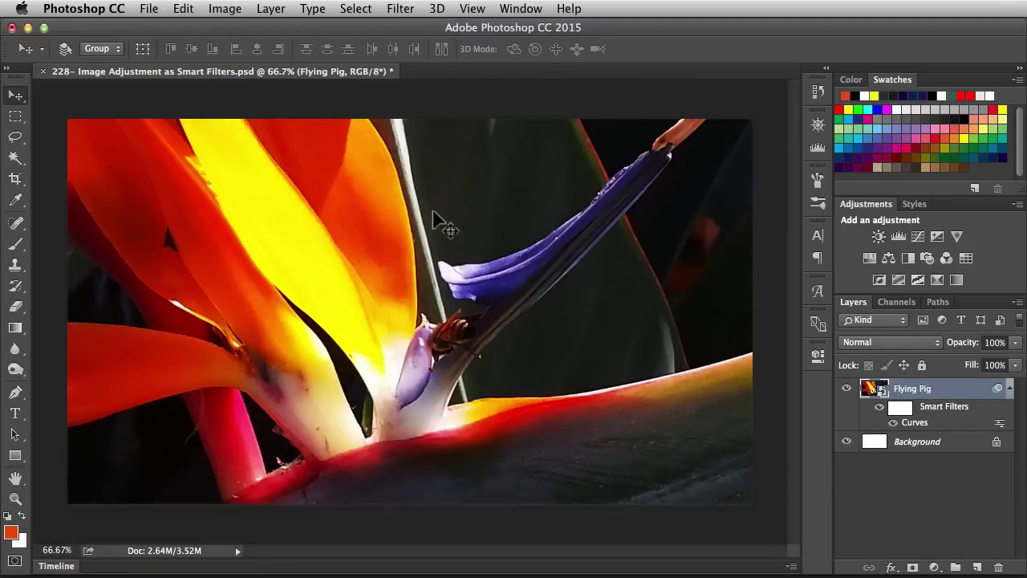
{"action": "key", "text": "super+l"}
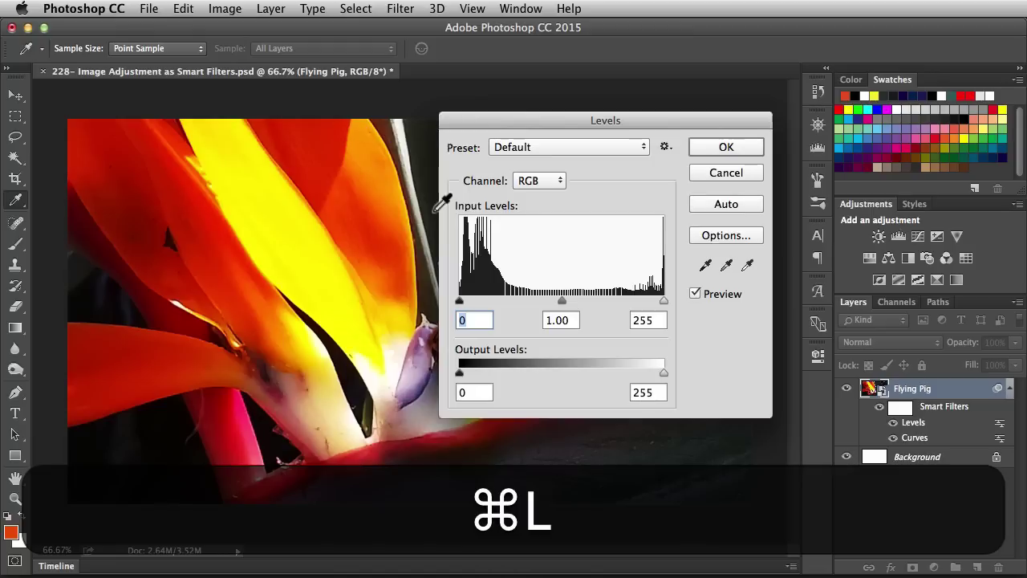
{"action": "left_click", "coordinate": [534, 144]}
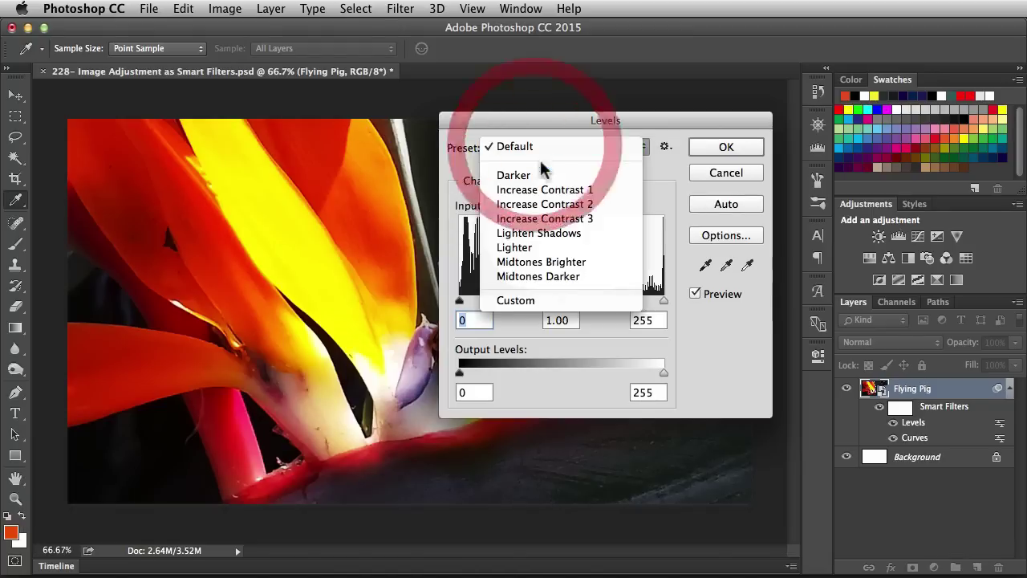
{"action": "left_click", "coordinate": [589, 257]}
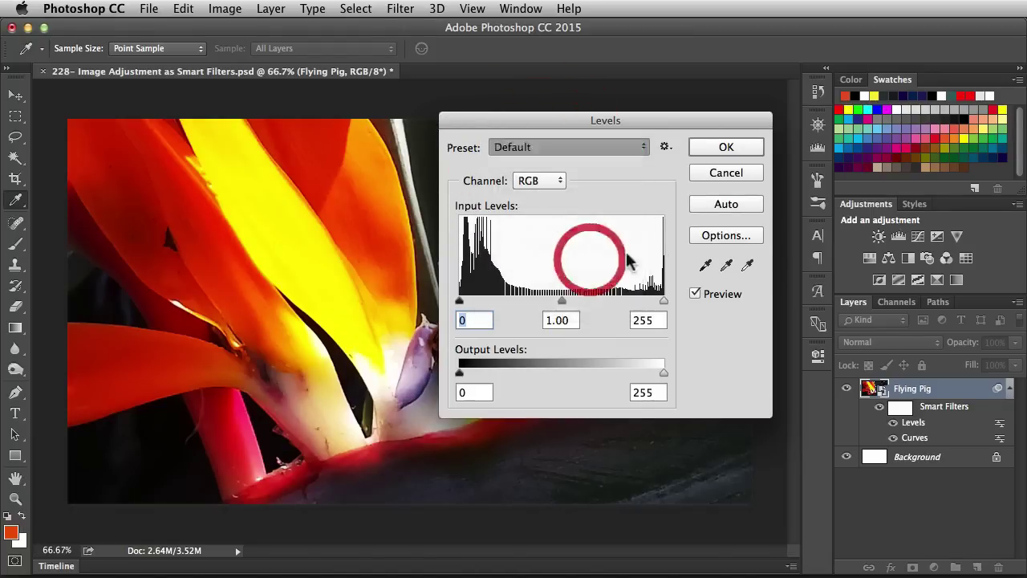
{"action": "left_click", "coordinate": [723, 151]}
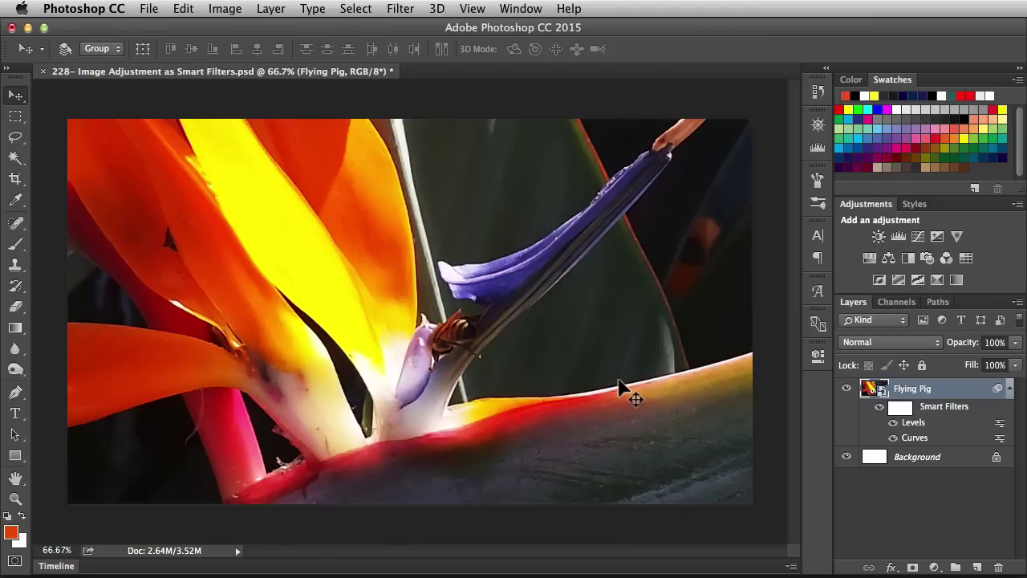
Add a Hue/Saturation smart filter using Yellow Boost, with Blues saturation raised to +23
{"action": "key", "text": "super+u"}
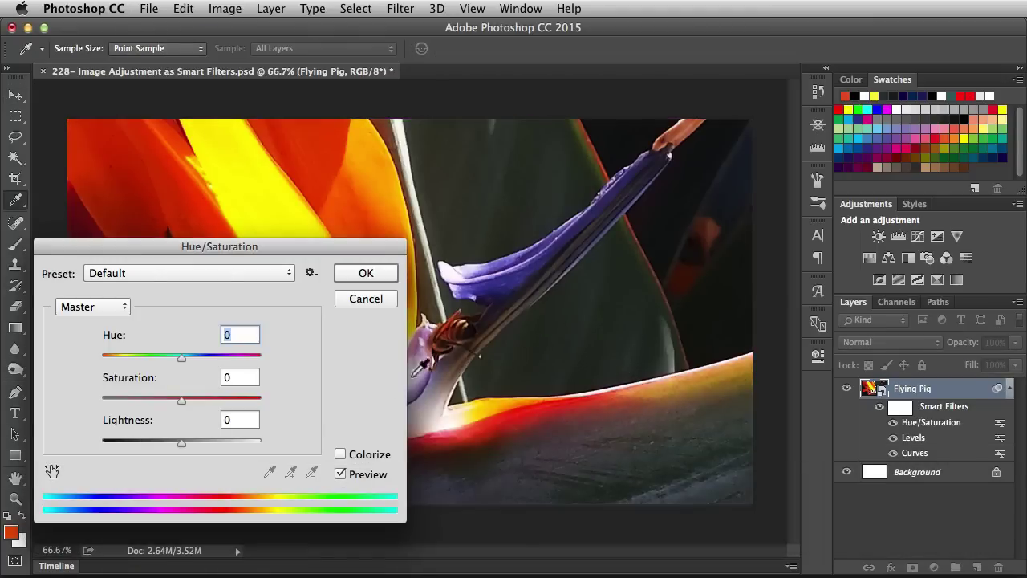
{"action": "left_click", "coordinate": [191, 277]}
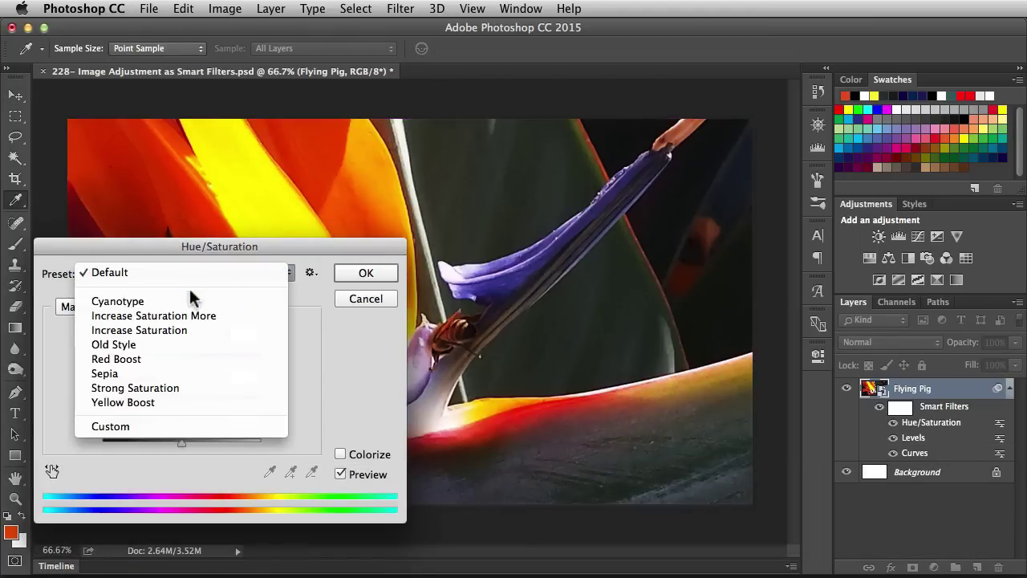
{"action": "left_click", "coordinate": [191, 402]}
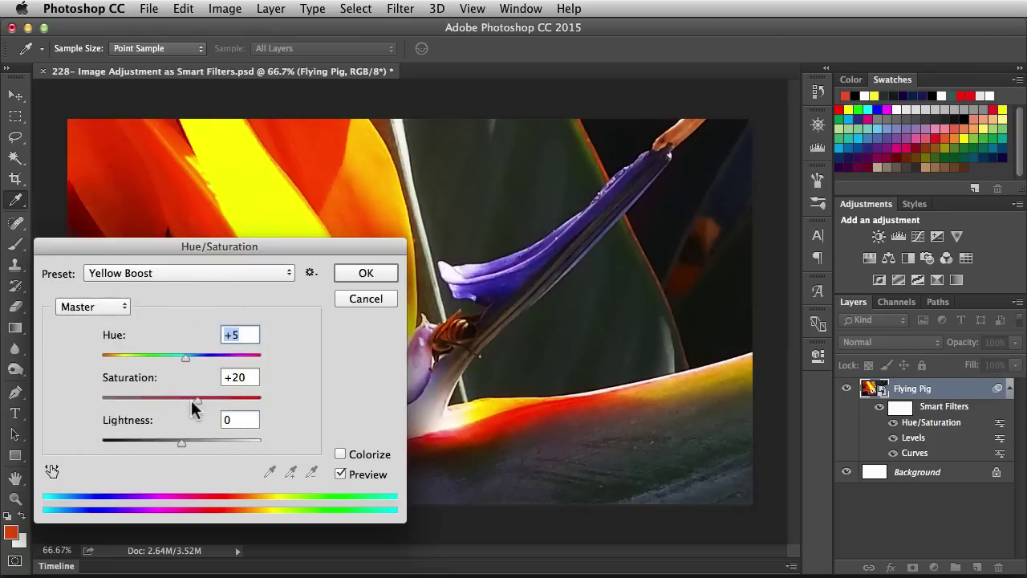
{"action": "left_click", "coordinate": [117, 305]}
{"action": "left_click", "coordinate": [116, 374]}
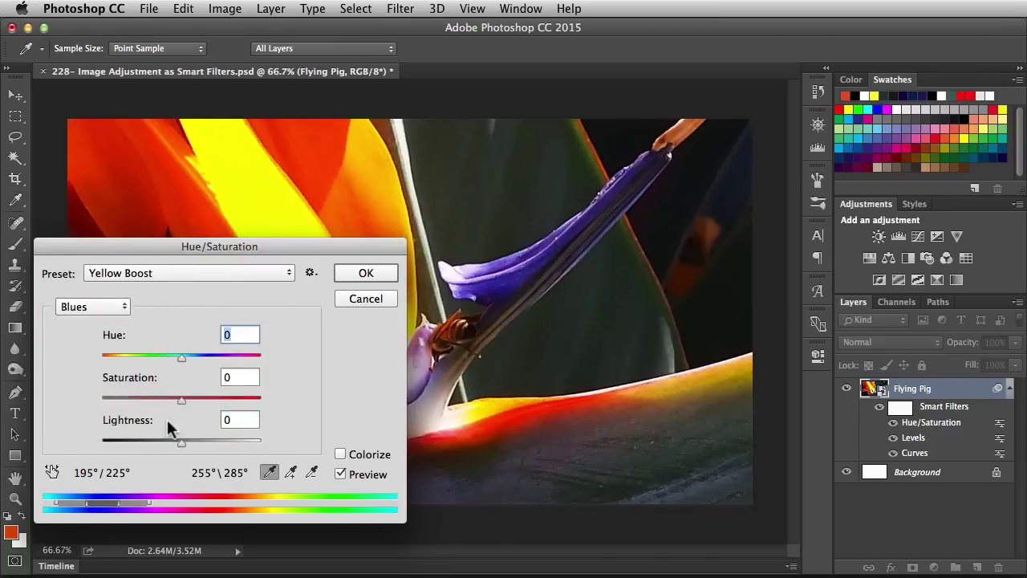
{"action": "left_click_drag", "start_coordinate": [181, 400], "coordinate": [201, 404]}
{"action": "left_click", "coordinate": [361, 273]}
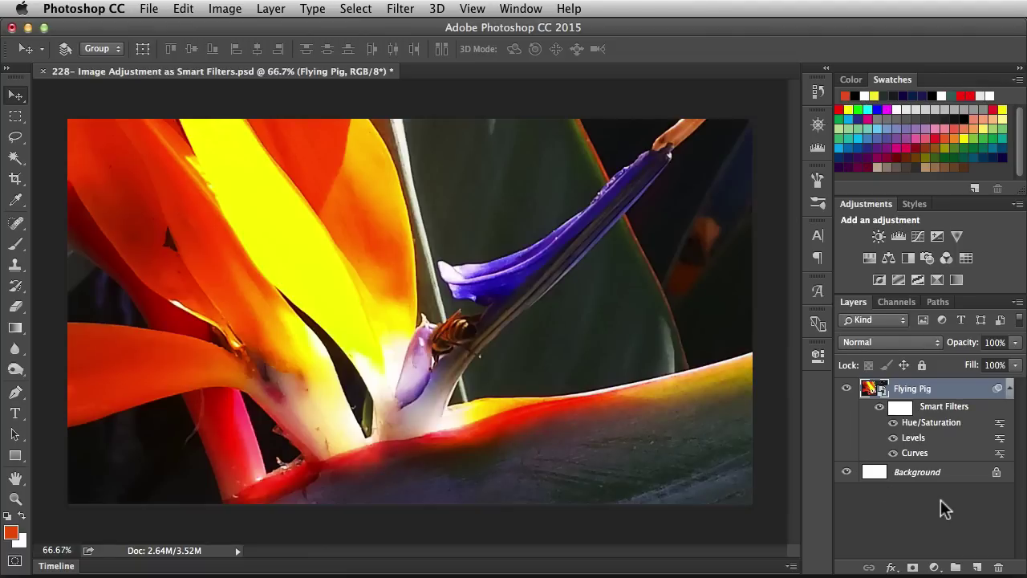
{"action": "double_click", "coordinate": [999, 426]}
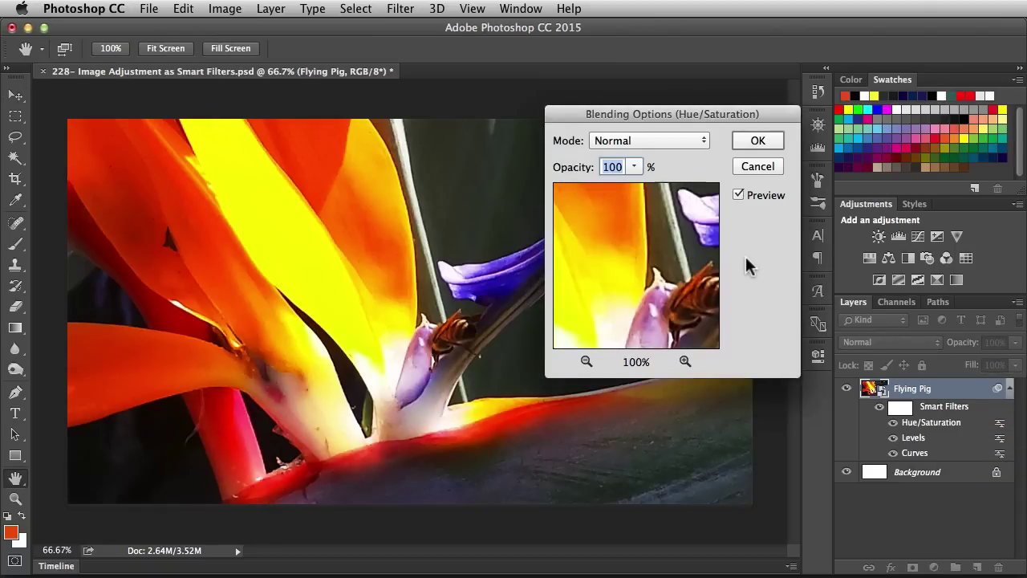
{"action": "left_click", "coordinate": [665, 144]}
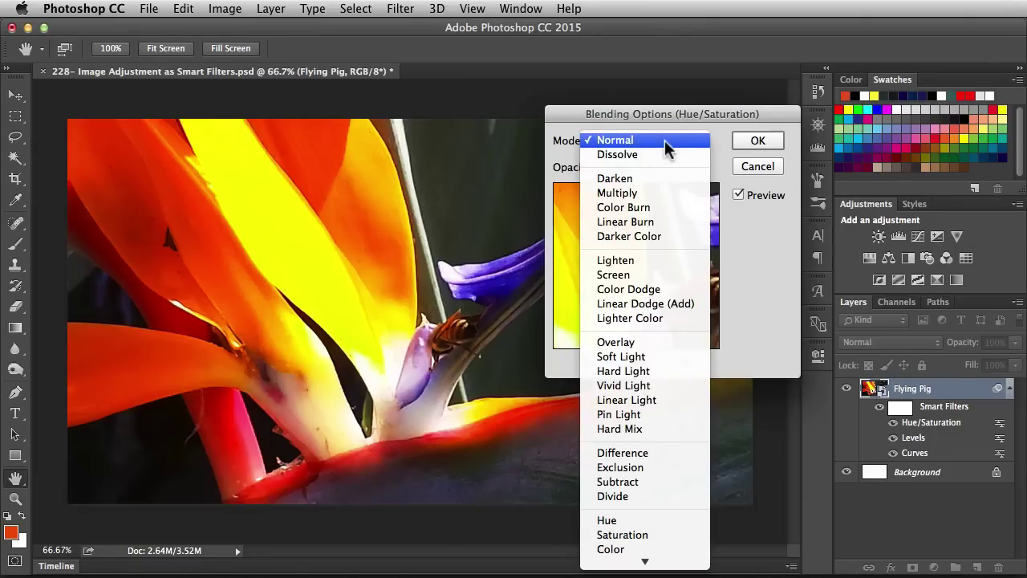
{"action": "left_click", "coordinate": [666, 193]}
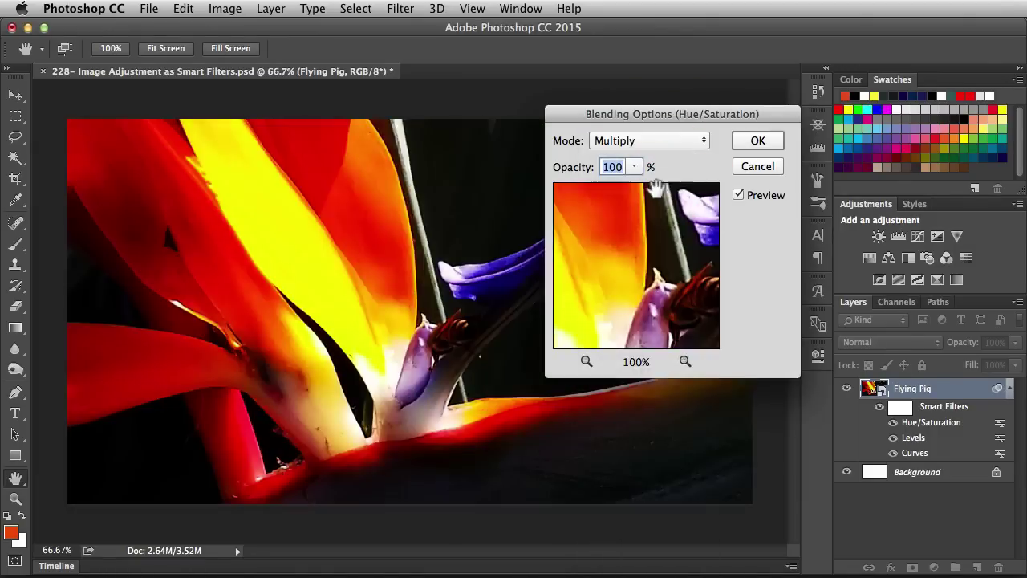
{"action": "left_click", "coordinate": [634, 167]}
{"action": "left_click", "coordinate": [581, 185]}
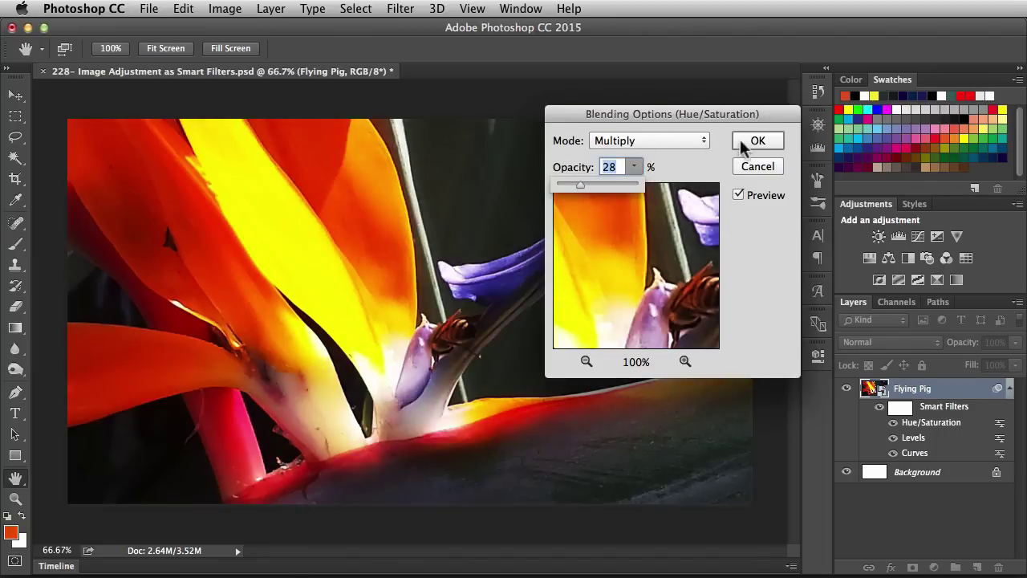
{"action": "left_click", "coordinate": [755, 166]}
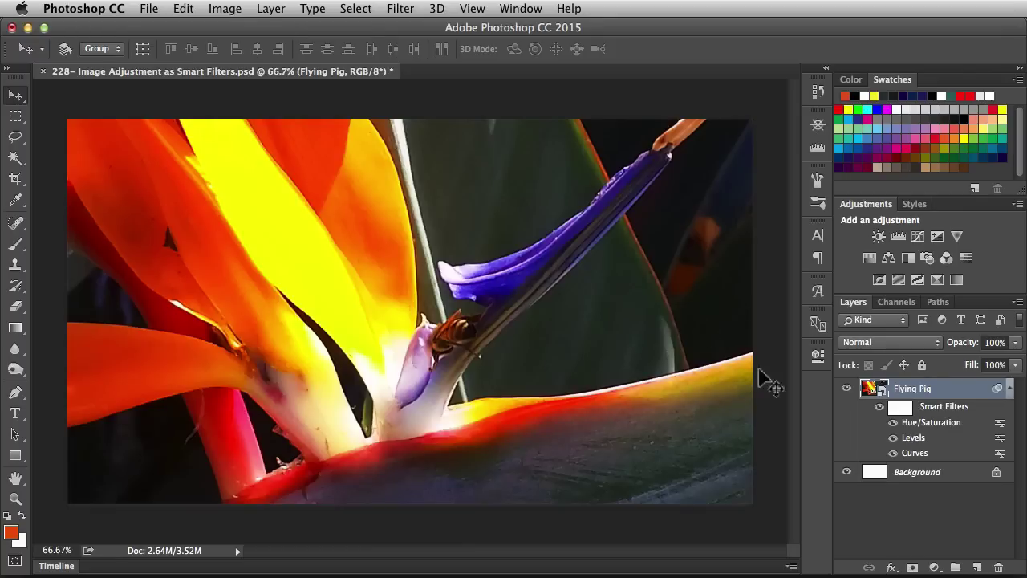
{"action": "double_click", "coordinate": [926, 423]}
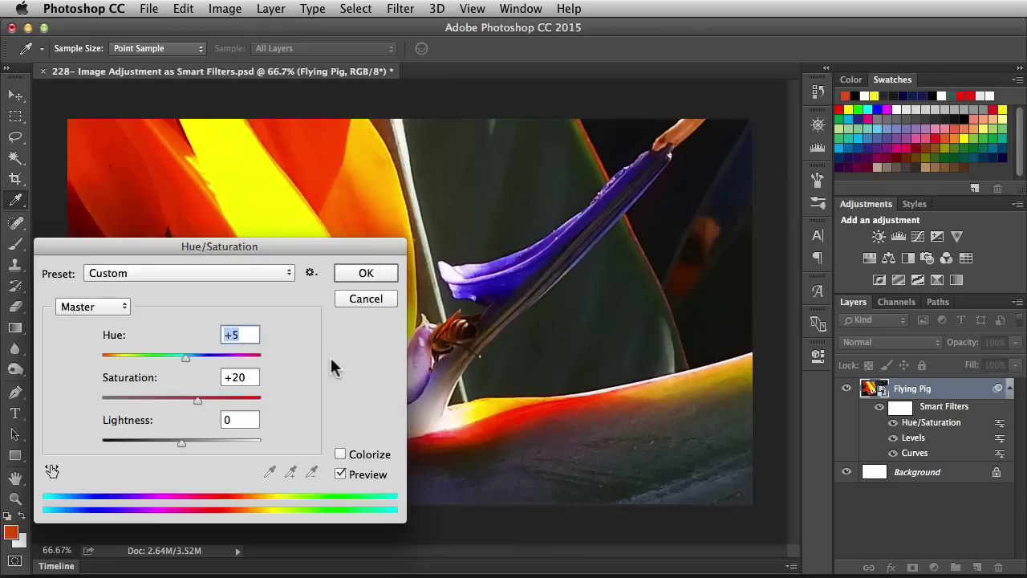
{"action": "left_click", "coordinate": [350, 300]}
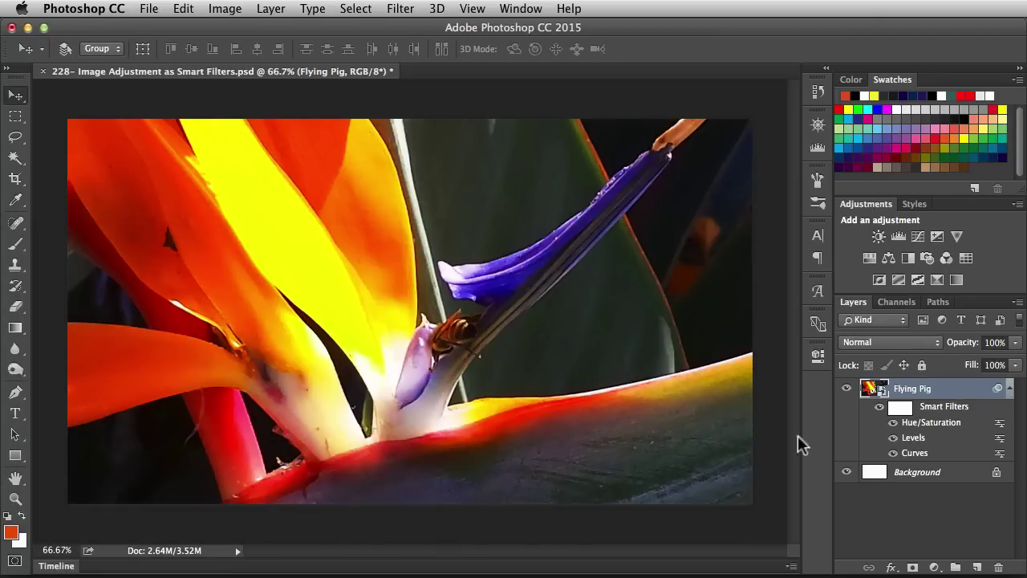
{"action": "left_click", "coordinate": [880, 410]}
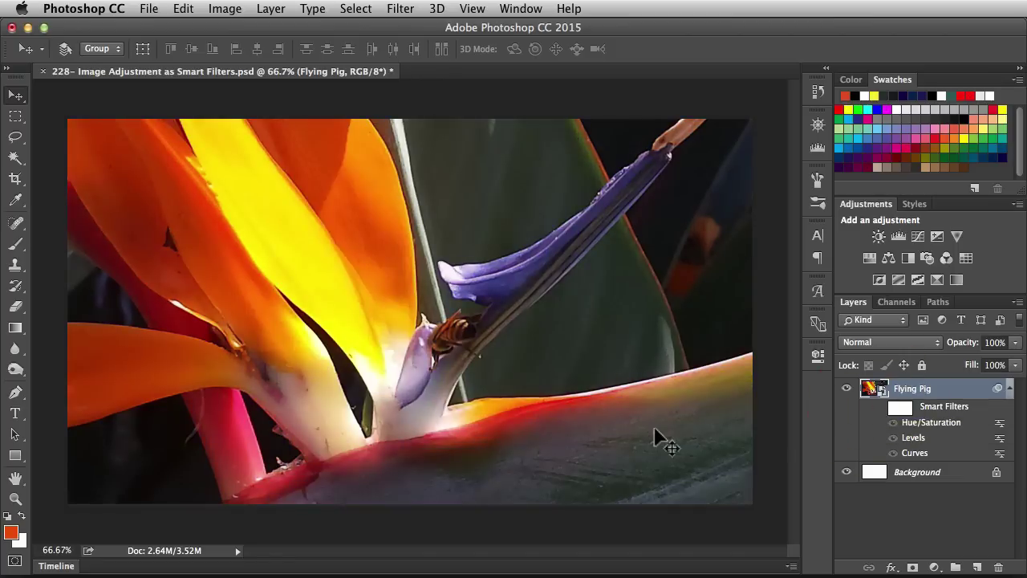
{"action": "left_click", "coordinate": [880, 407]}
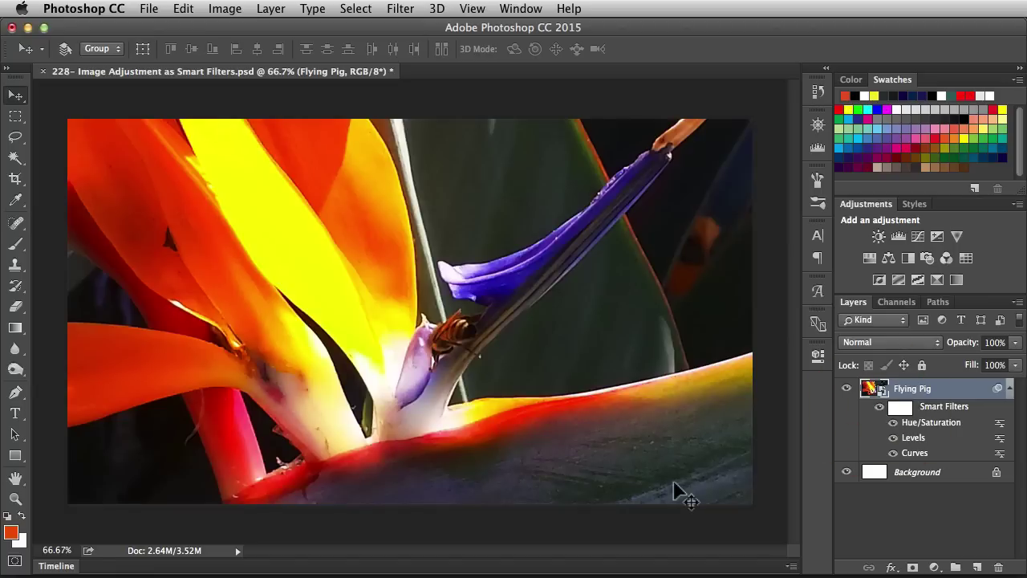
{"action": "left_click", "coordinate": [893, 422]}
{"action": "left_click", "coordinate": [893, 437]}
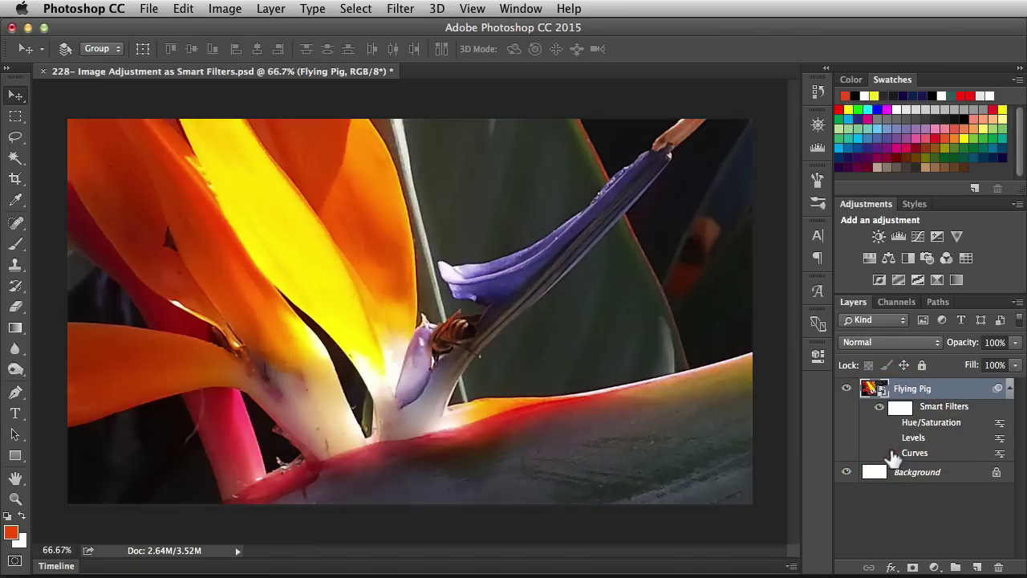
{"action": "left_click", "coordinate": [892, 451]}
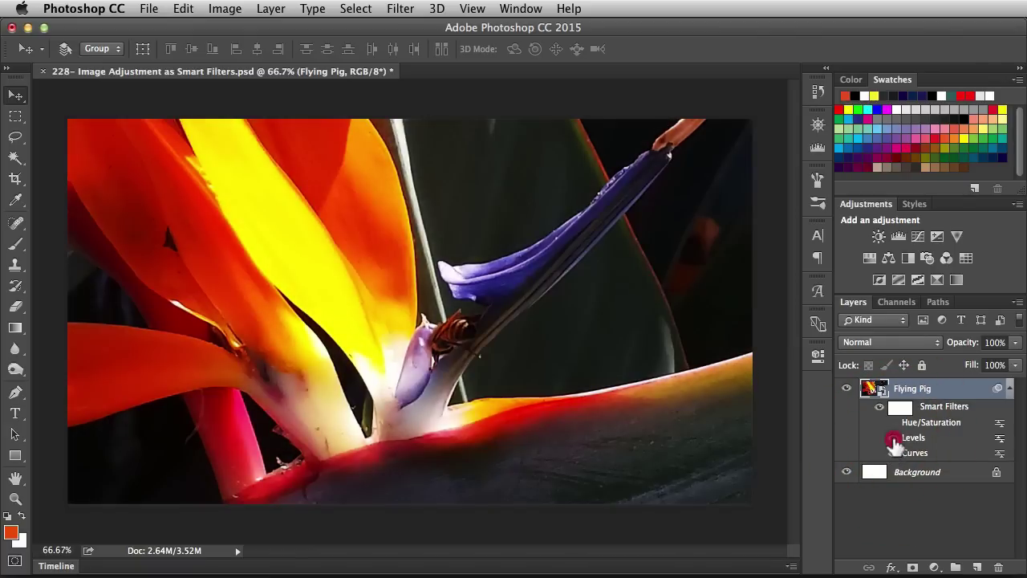
{"action": "left_click", "coordinate": [893, 438]}
{"action": "left_click", "coordinate": [893, 422]}
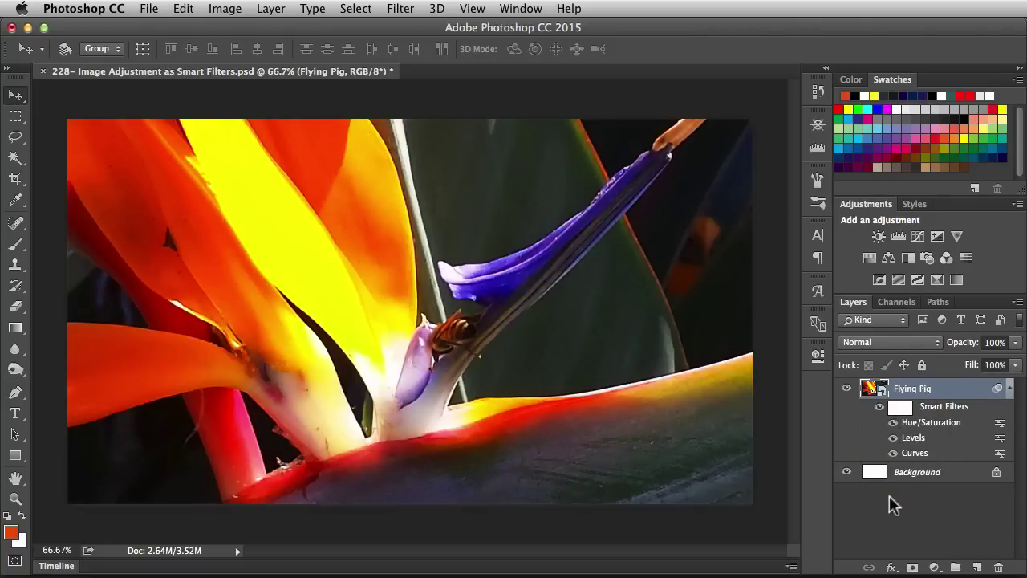
Target Flying Pig's Smart Filters mask thumbnail for painting
{"action": "left_click", "coordinate": [899, 407]}
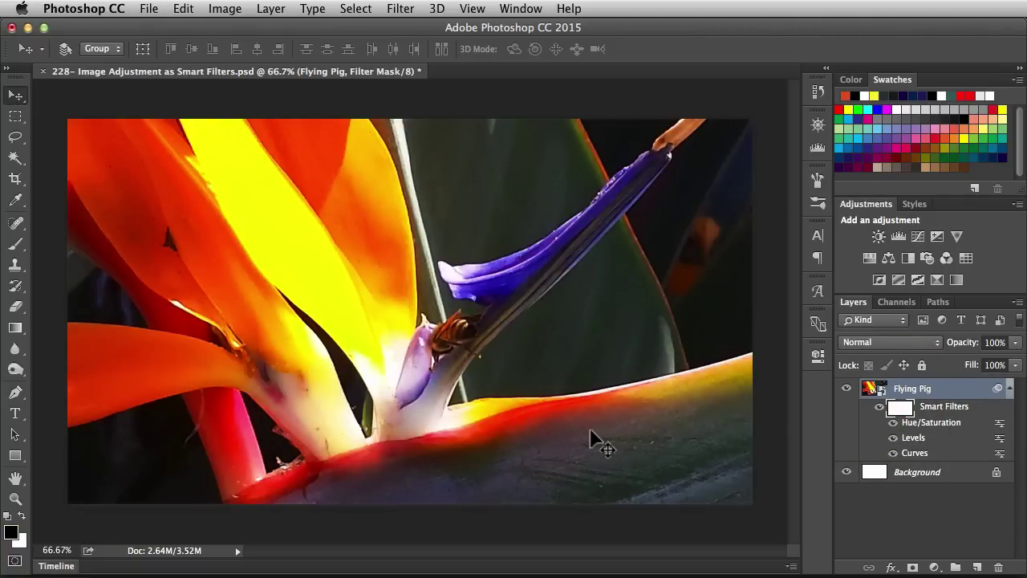